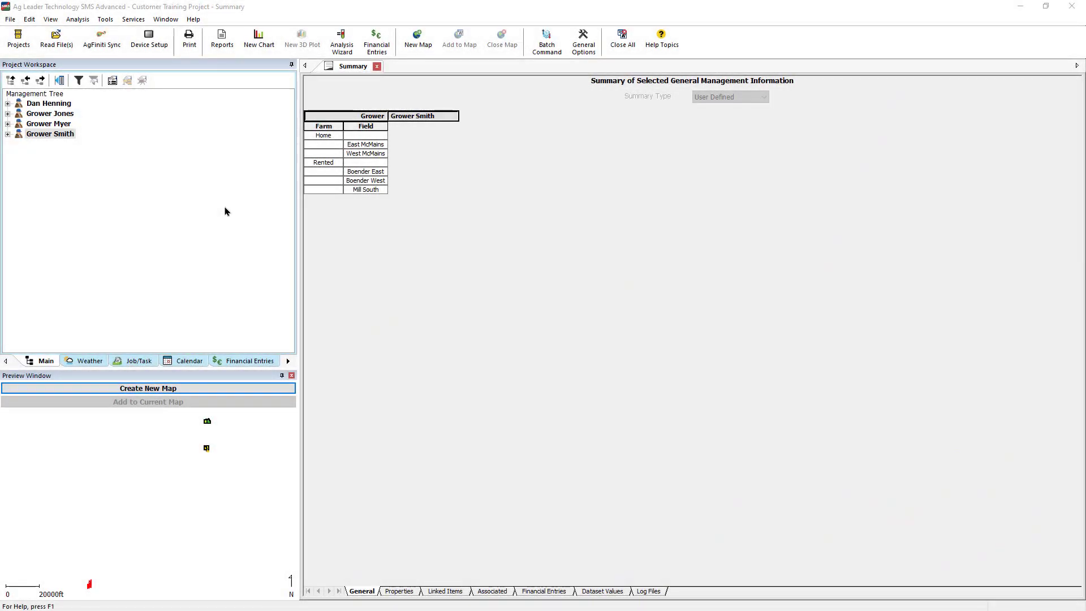
Step: Expand the grower, Home, East McMains and 2020 nodes down to the Grain Harvest
left_click(12, 136)
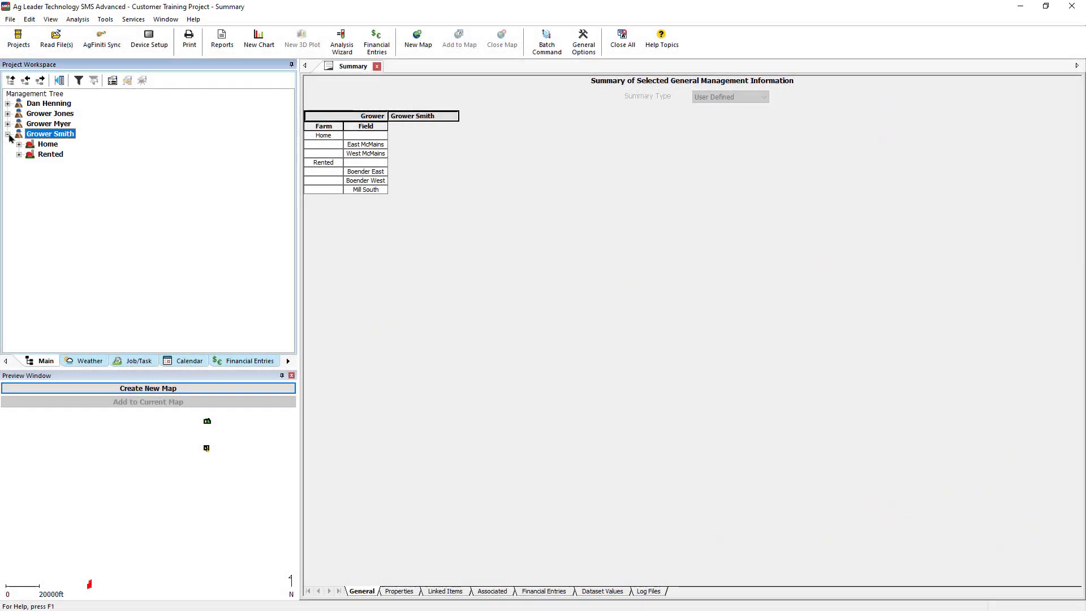
left_click(19, 145)
left_click(30, 154)
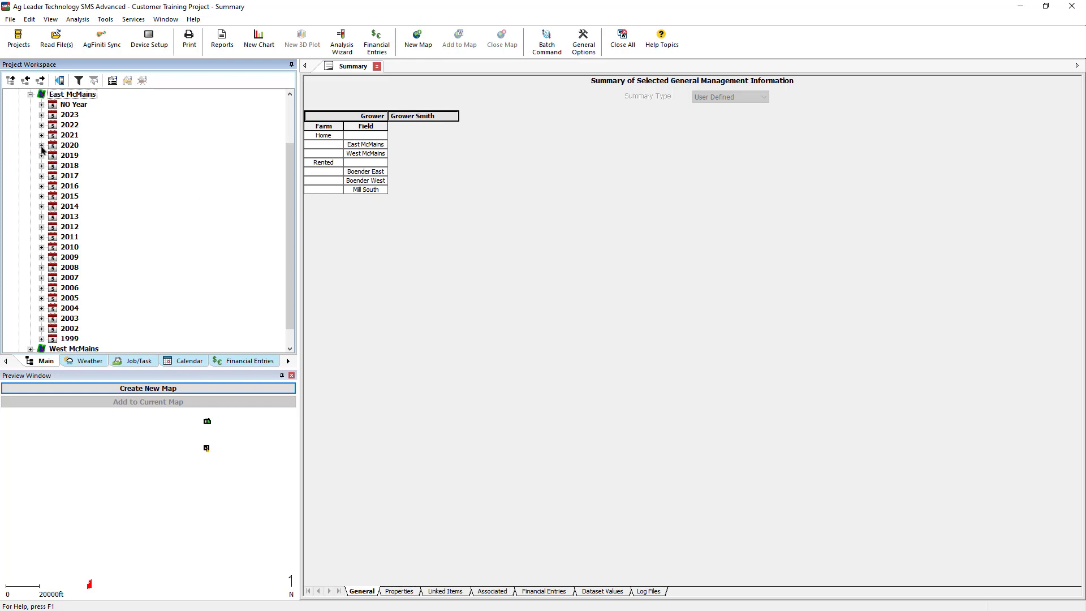
left_click(41, 145)
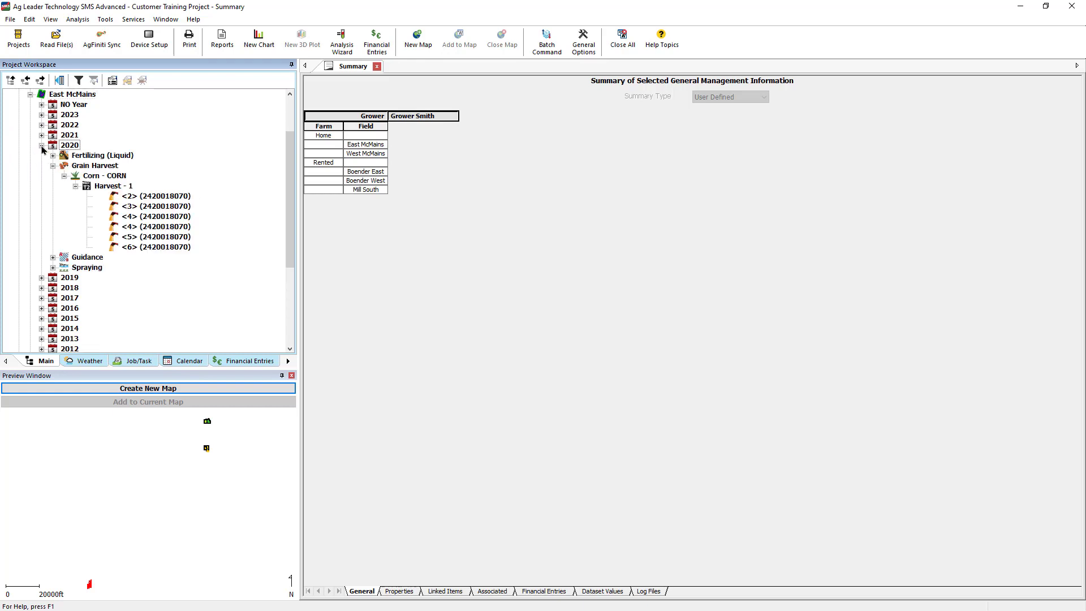
Step: Choose Add Simple Analysis from the 2020 Grain Harvest's context menu
right_click(91, 166)
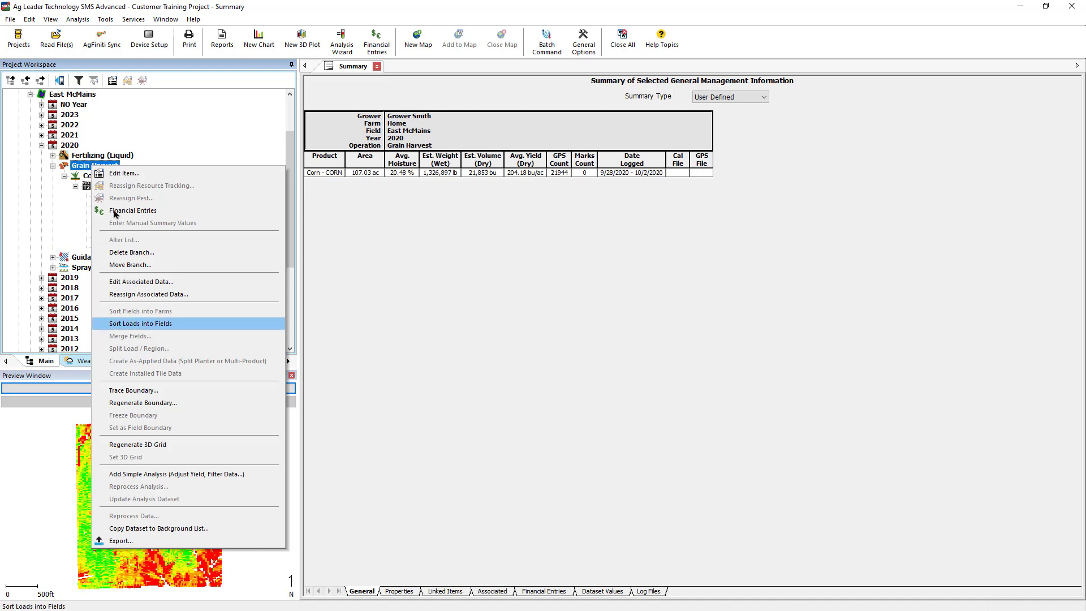
left_click(251, 478)
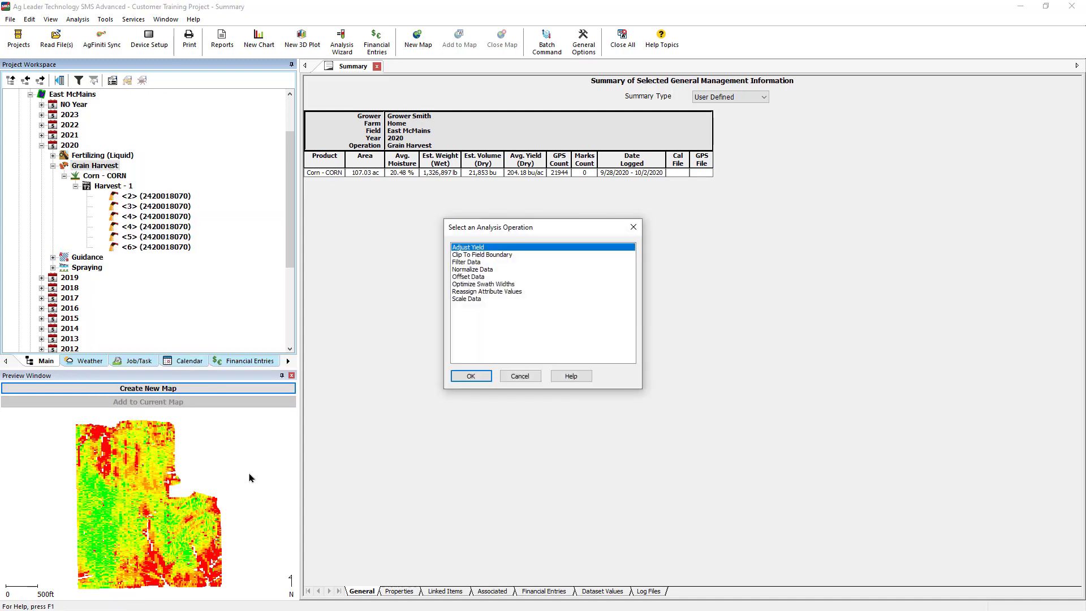
Step: Choose Adjust Yield, try Wet Weight as the attribute, then revert to Dry Yield
left_click(453, 380)
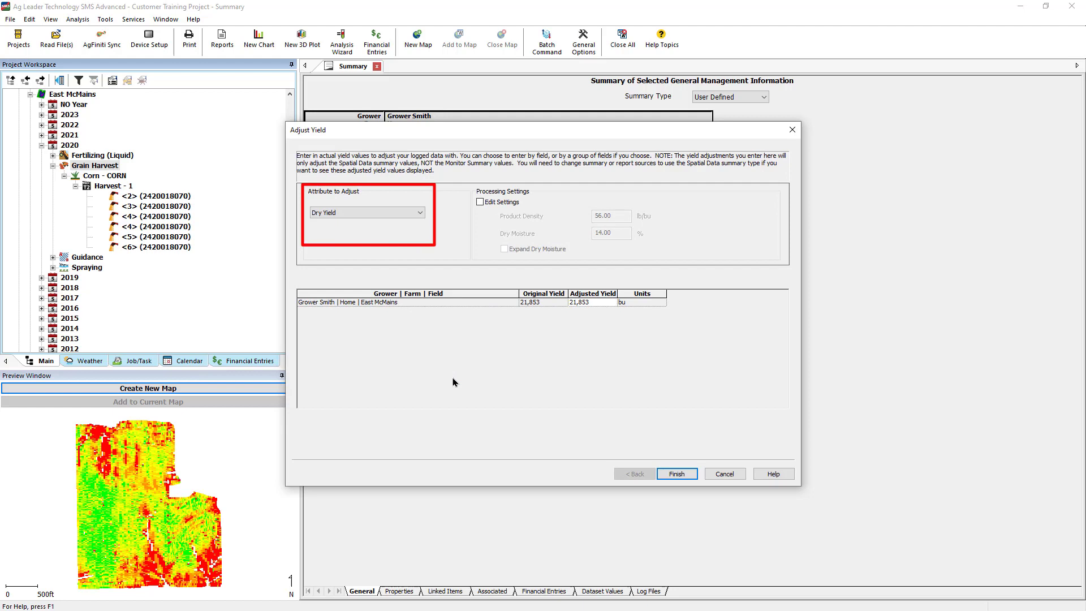
left_click(421, 213)
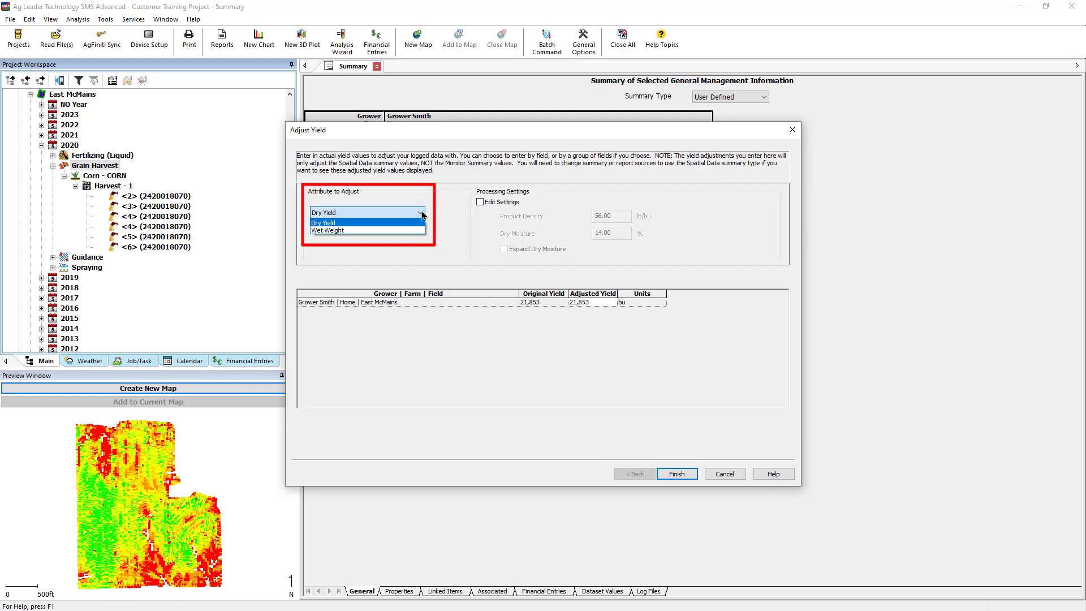
left_click(419, 231)
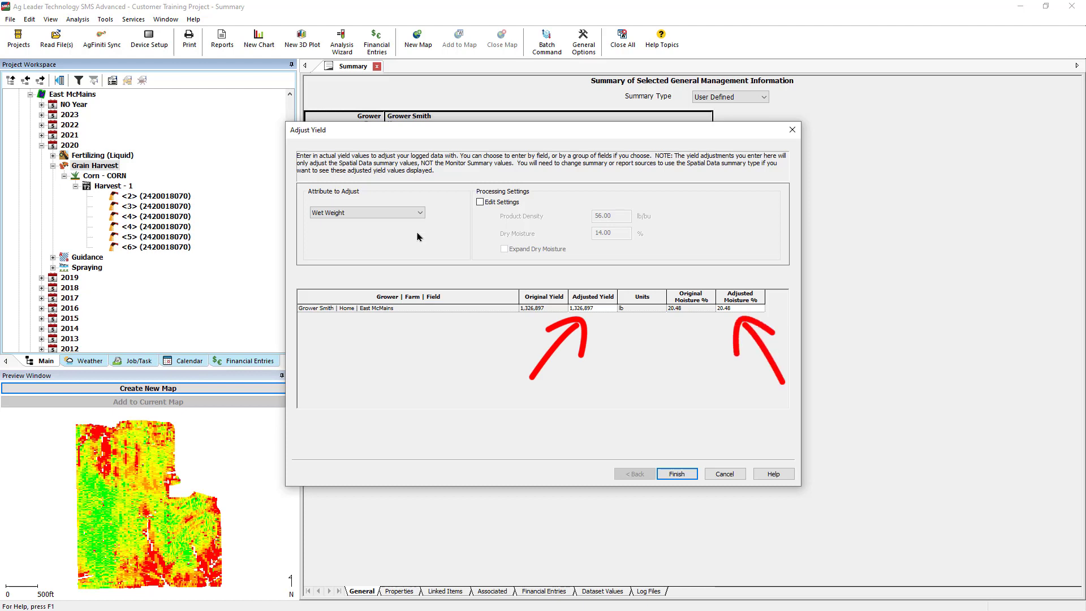
left_click(397, 212)
left_click(396, 226)
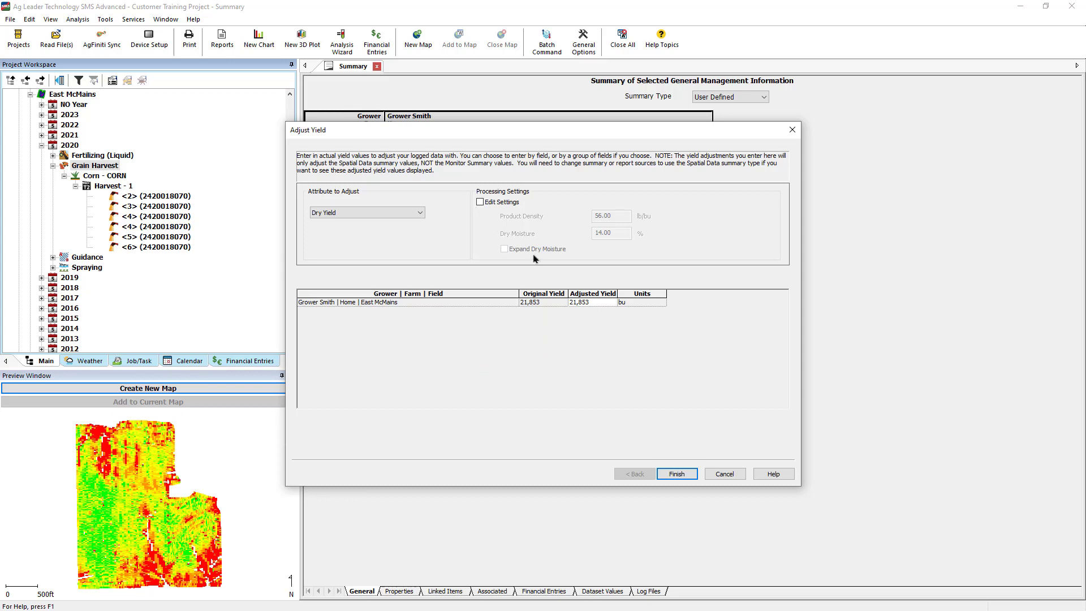
Step: Replace the 21,853 bu adjusted yield with 23668 and apply the adjustment
left_click(595, 303)
left_click_drag(594, 303, 572, 303)
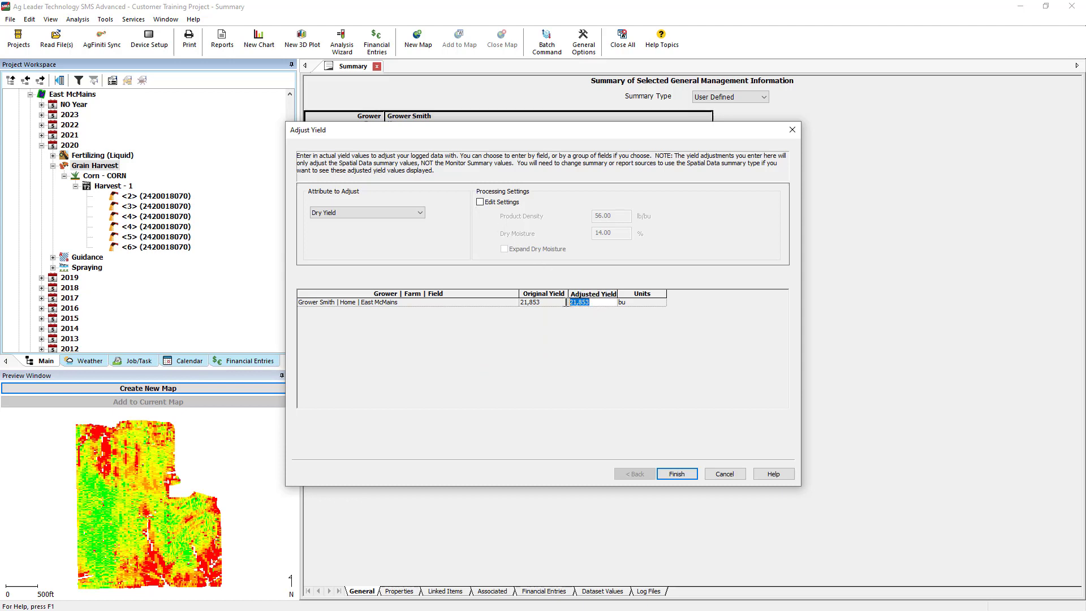
type("23")
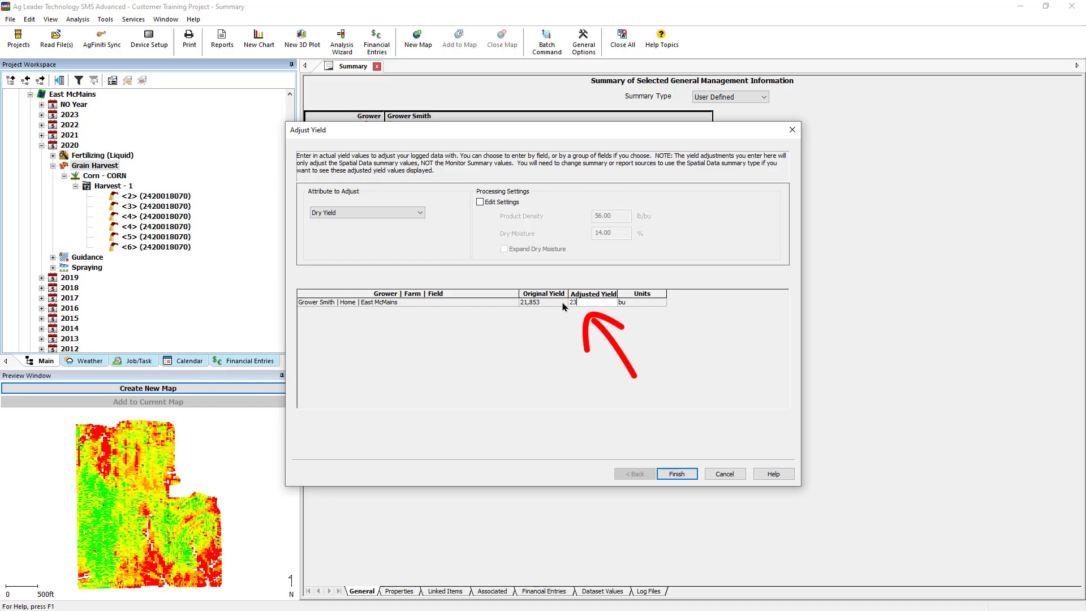
type("668")
left_click(667, 478)
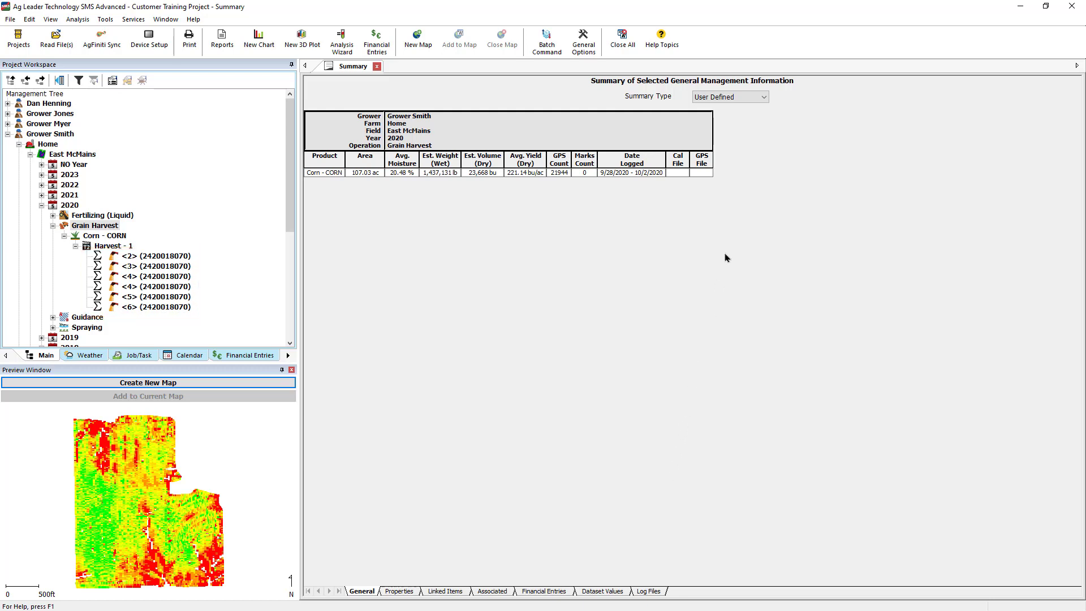
Step: Switch the Summary Type to Spatial Data Records and show the Corn - CORN product summary
left_click(764, 100)
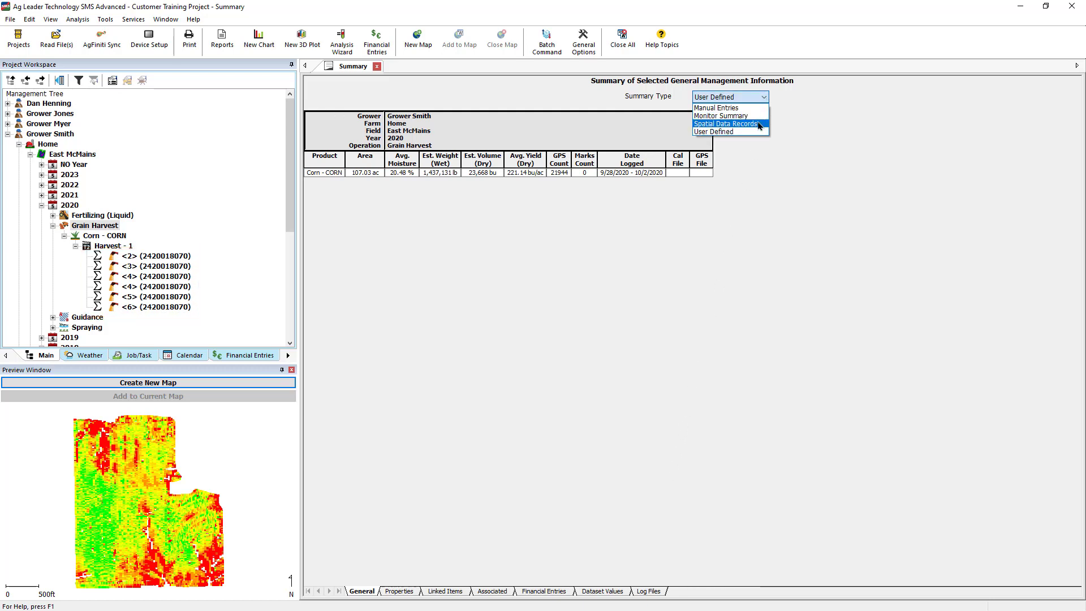
left_click(760, 124)
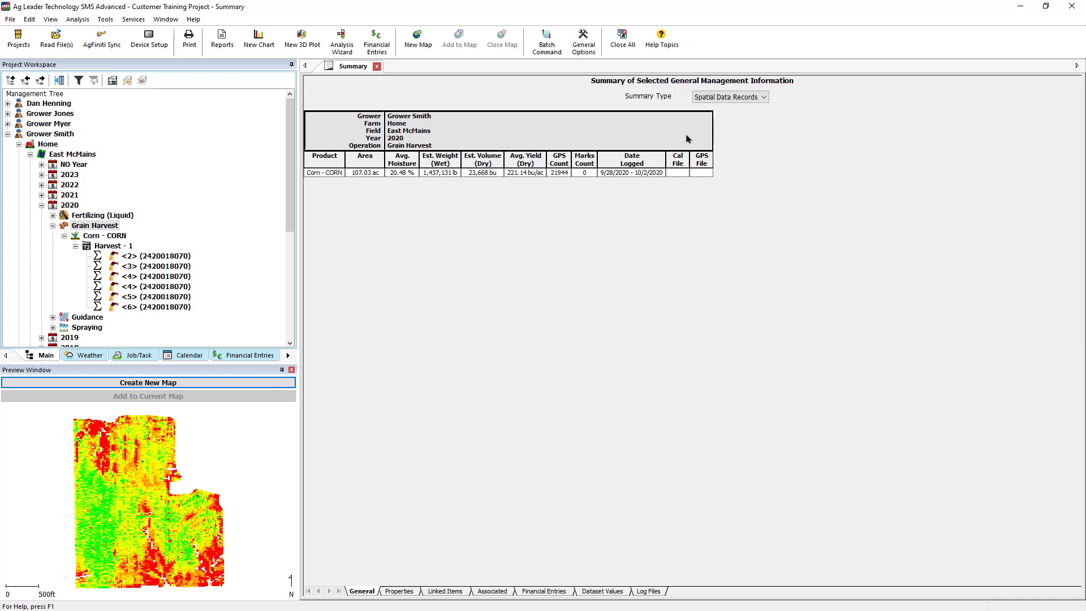
double_click(100, 235)
Step: Open Reprocess Analysis on Corn - CORN and edit load <2>'s Adjust Yield step
right_click(101, 235)
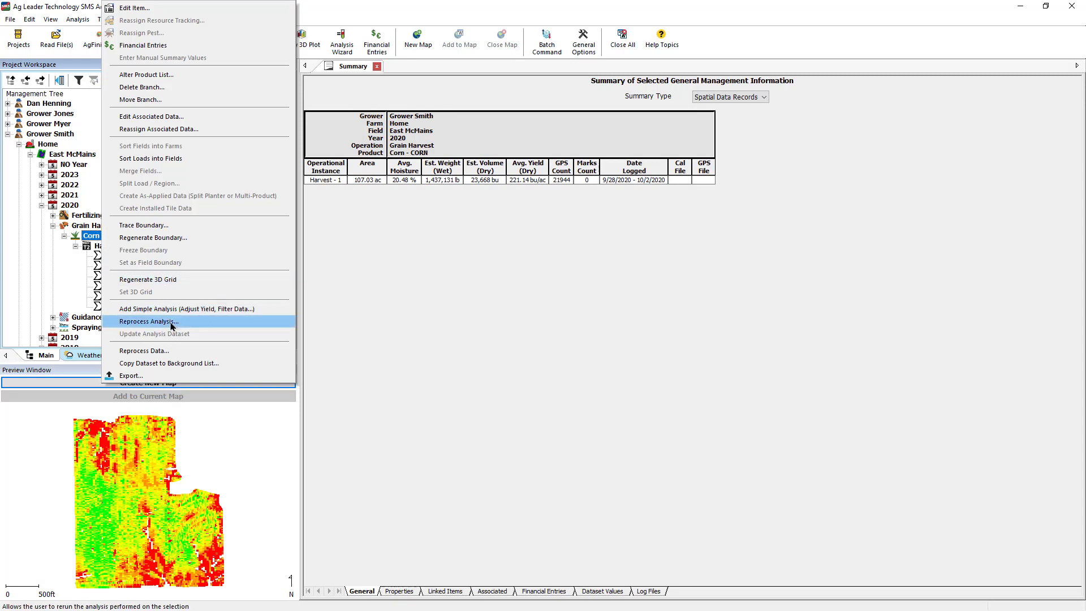
left_click(148, 322)
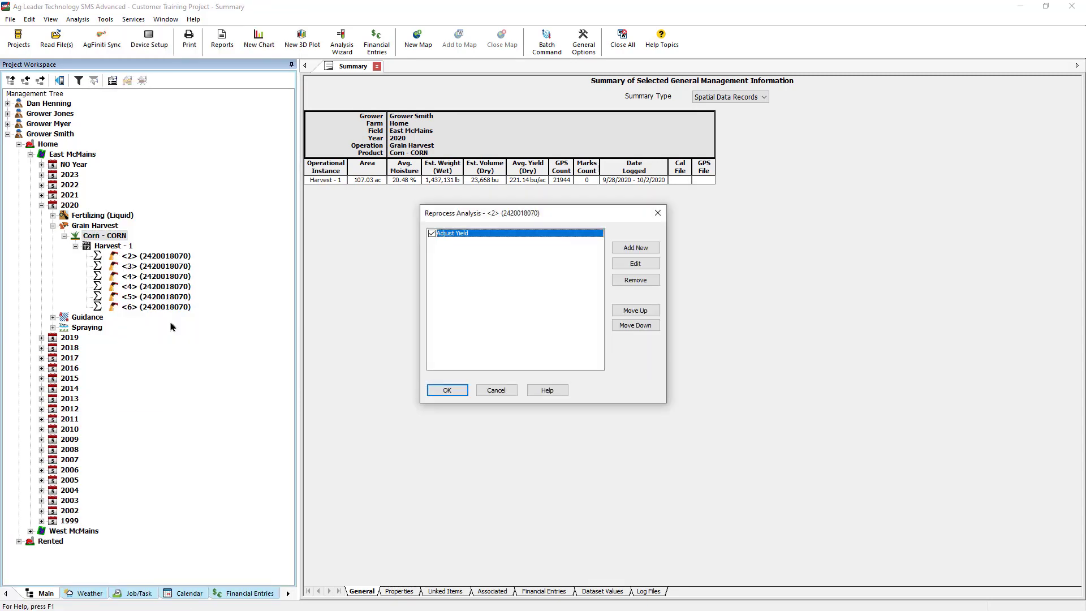
left_click(618, 264)
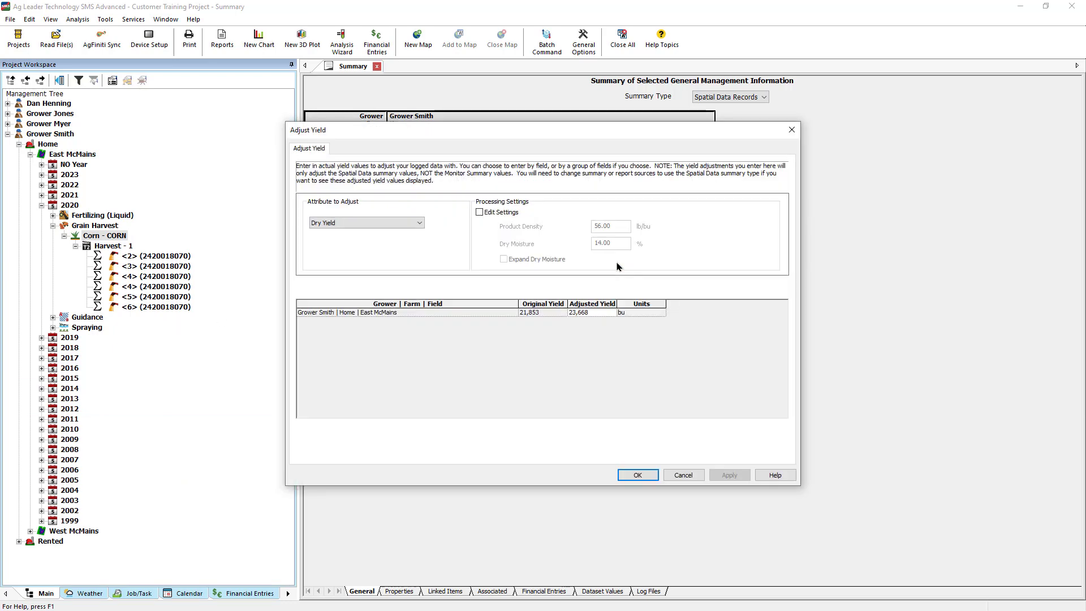
Step: Cancel the settings and remove Adjust Yield from each load, <2> through <6>, confirming each
left_click(670, 479)
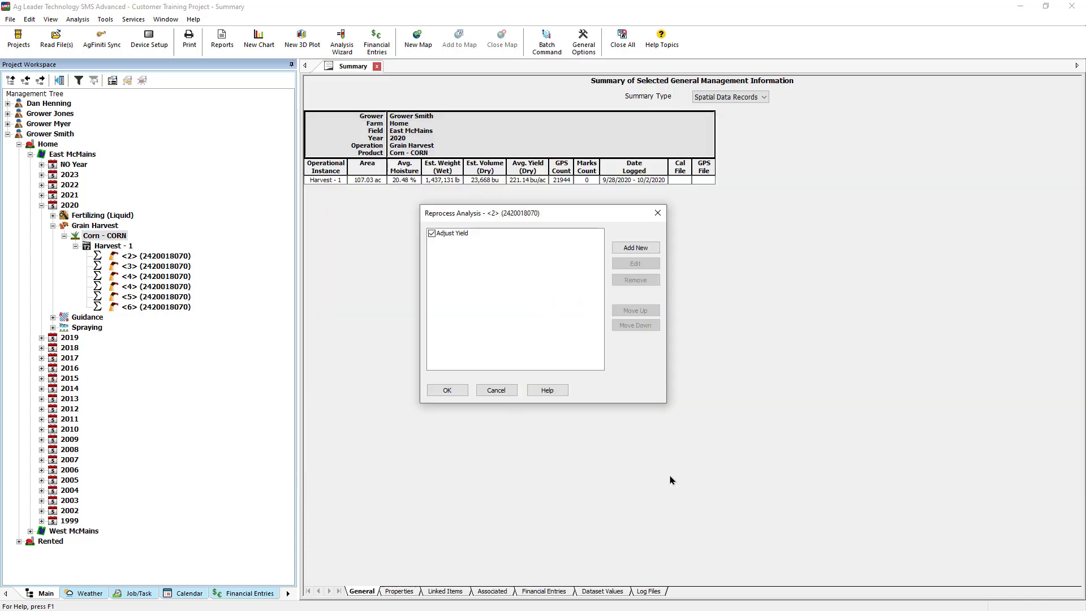
left_click(539, 234)
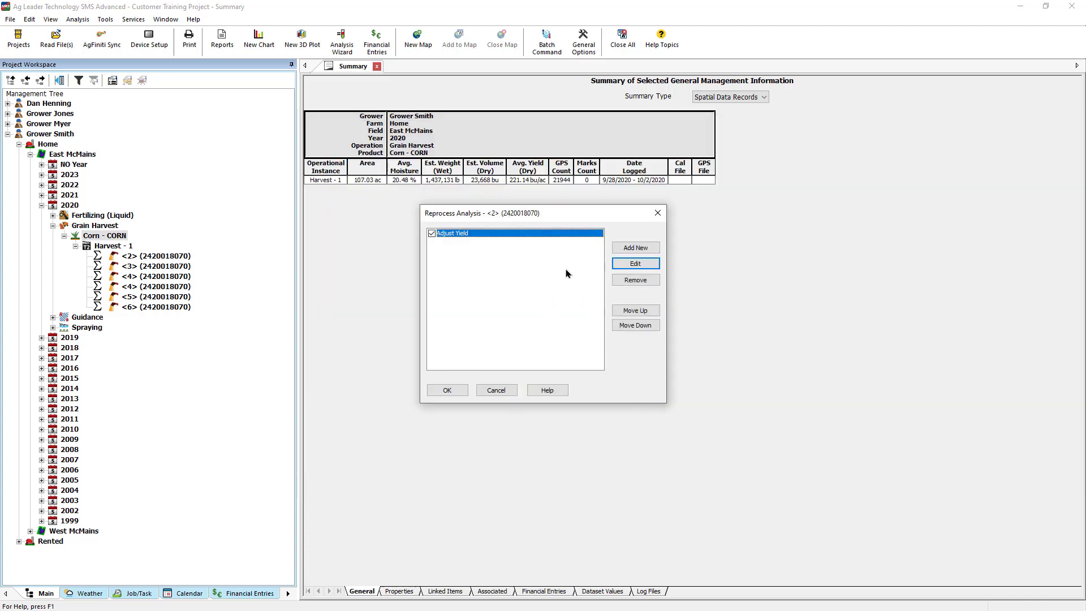
left_click(635, 280)
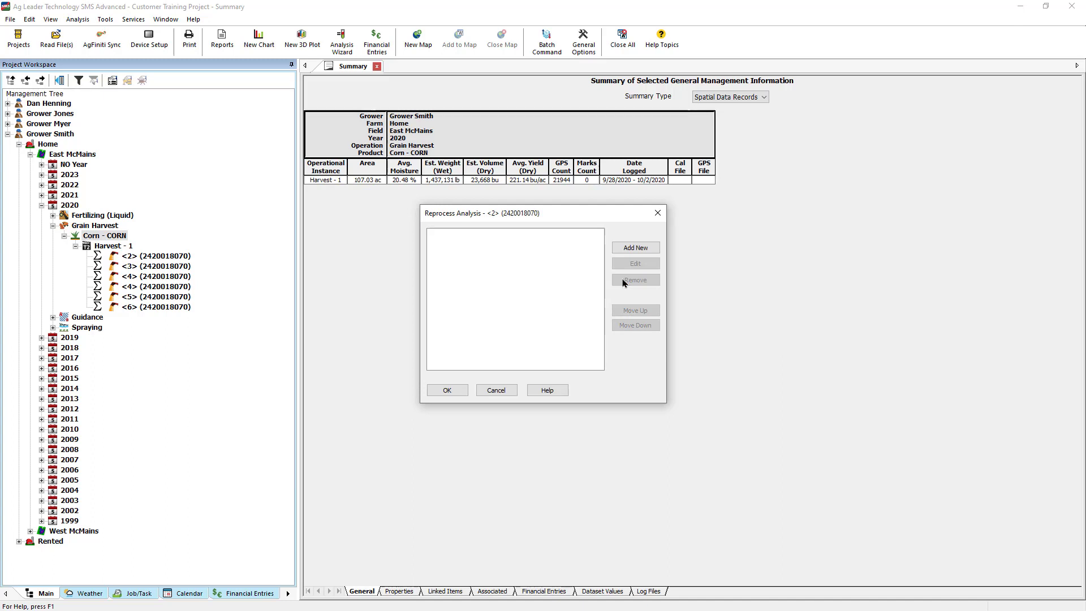
left_click(459, 393)
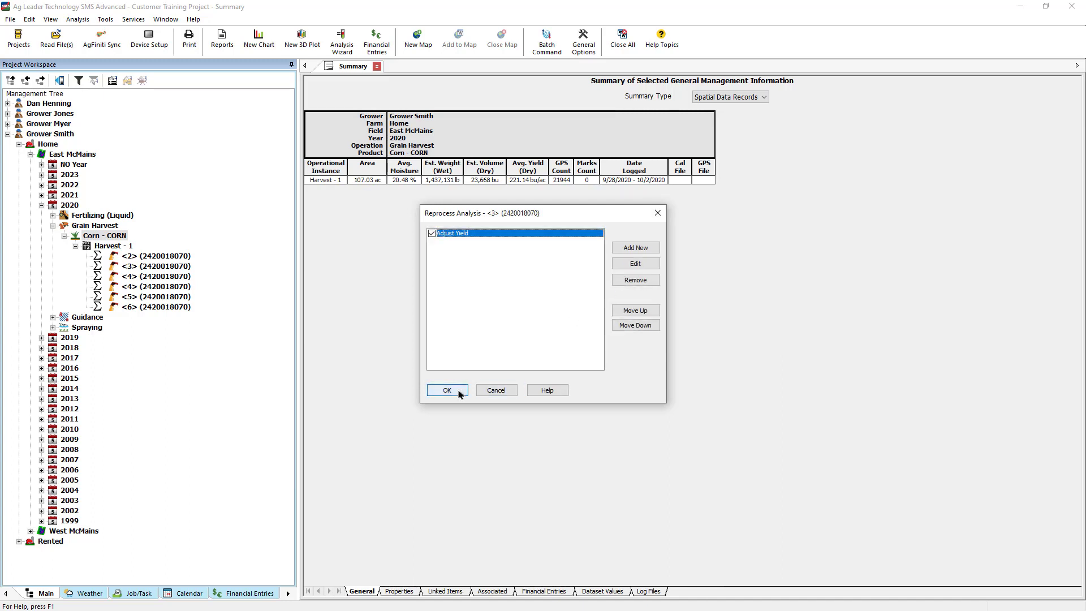
left_click(636, 280)
left_click(458, 391)
left_click(636, 280)
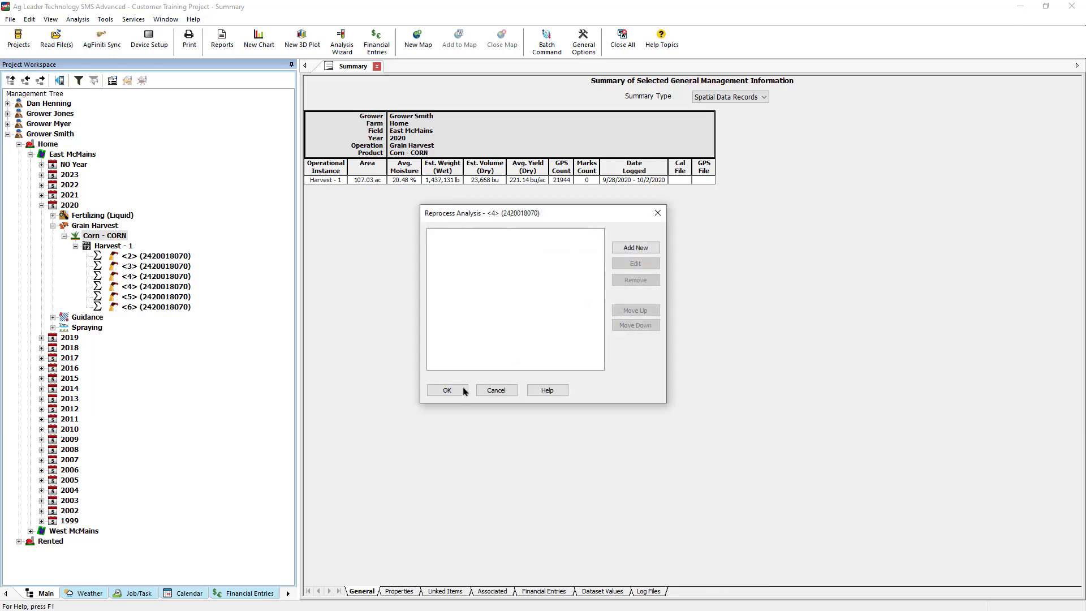
left_click(463, 391)
left_click(636, 280)
left_click(455, 391)
left_click(628, 280)
left_click(449, 390)
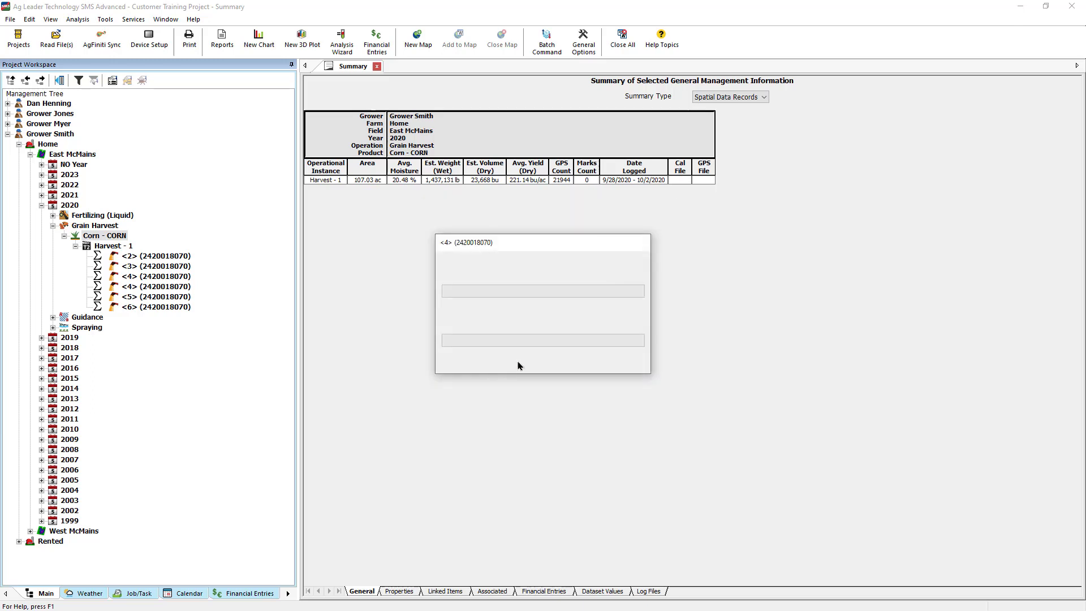